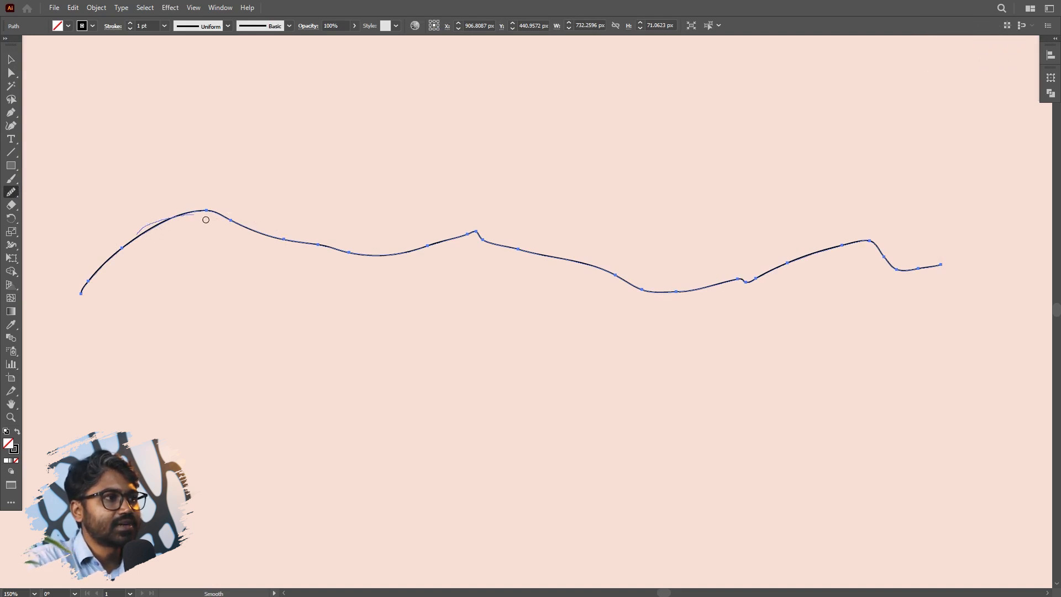
- Try to smooth the hand-drawn path from its left hump past the small central peak with repeated Smooth tool strokes
{"action": "left_click_drag", "start_coordinate": [355, 240], "coordinate": [332, 243]}
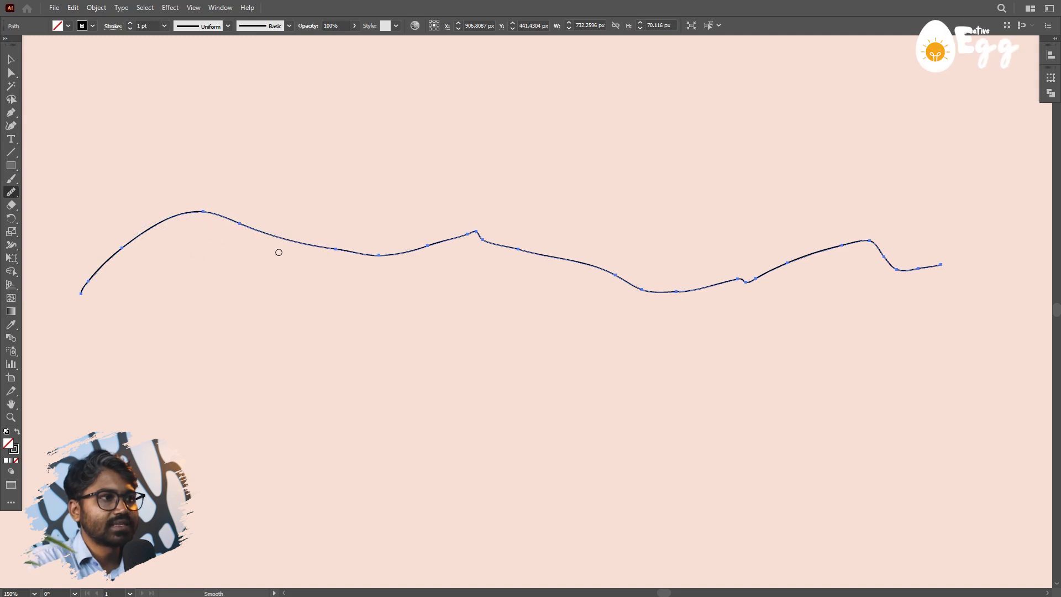
{"action": "mouse_move", "coordinate": [274, 252]}
{"action": "left_mouse_down"}
{"action": "mouse_move", "coordinate": [255, 272]}
{"action": "mouse_move", "coordinate": [200, 266]}
{"action": "left_mouse_up"}
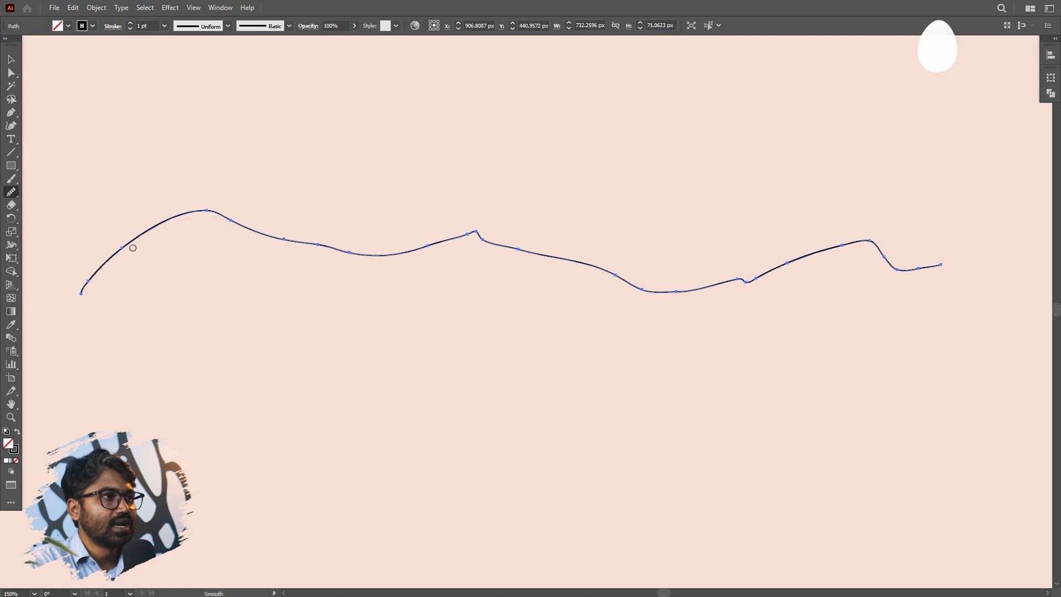
{"action": "left_click_drag", "start_coordinate": [362, 233], "coordinate": [368, 234]}
{"action": "mouse_move", "coordinate": [312, 259]}
{"action": "left_mouse_down"}
{"action": "mouse_move", "coordinate": [479, 241]}
{"action": "mouse_move", "coordinate": [415, 265]}
{"action": "mouse_move", "coordinate": [363, 265]}
{"action": "mouse_move", "coordinate": [310, 241]}
{"action": "mouse_move", "coordinate": [444, 256]}
{"action": "left_mouse_up"}
{"action": "mouse_move", "coordinate": [348, 263]}
{"action": "left_mouse_down"}
{"action": "mouse_move", "coordinate": [431, 258]}
{"action": "mouse_move", "coordinate": [465, 234]}
{"action": "mouse_move", "coordinate": [493, 248]}
{"action": "left_mouse_up"}
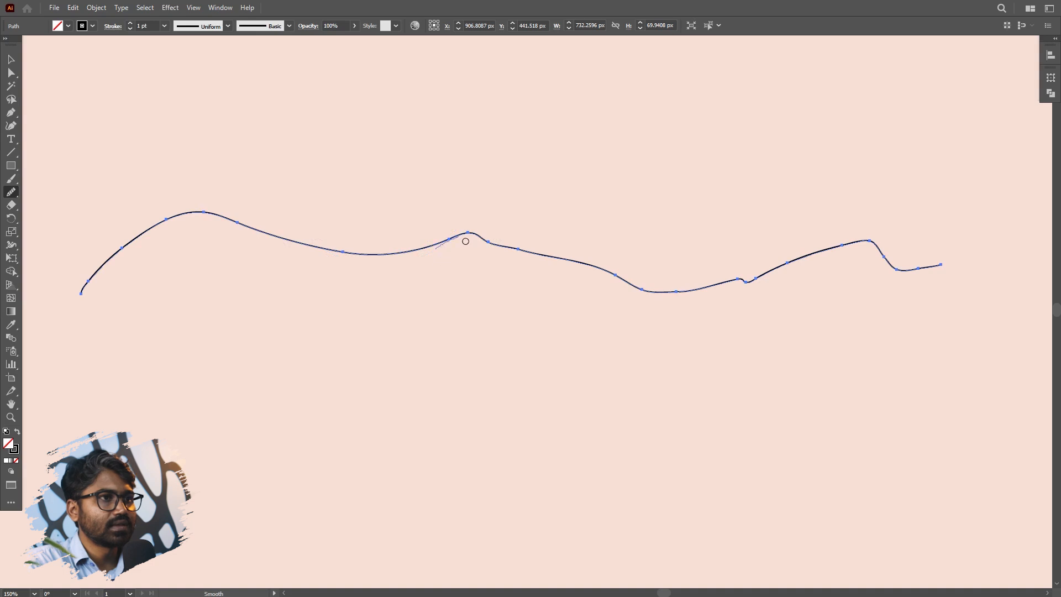
{"action": "left_click_drag", "start_coordinate": [550, 264], "coordinate": [602, 282]}
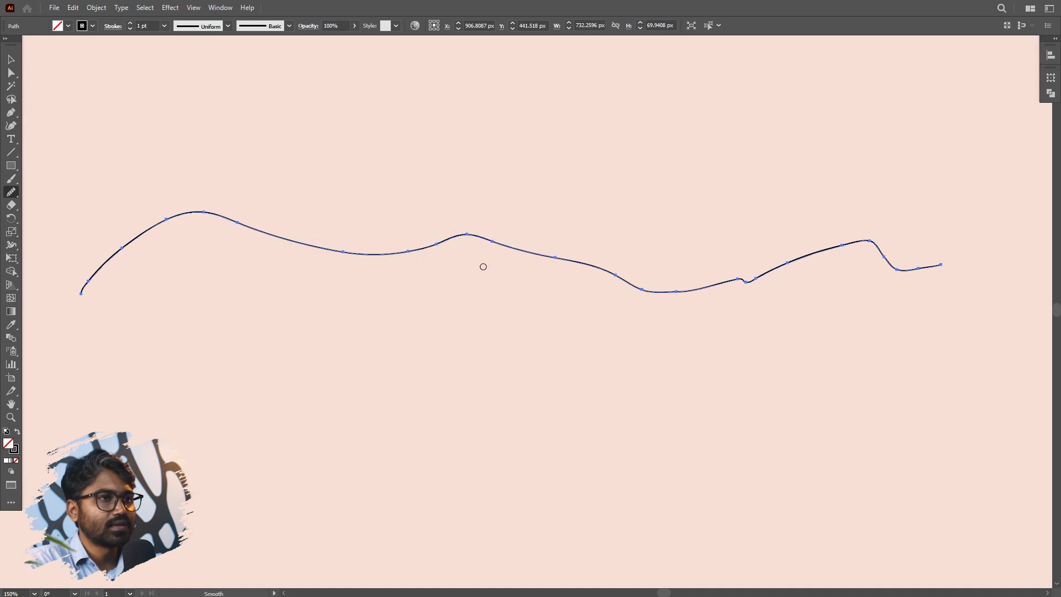
{"action": "mouse_move", "coordinate": [451, 241]}
{"action": "left_mouse_down"}
{"action": "mouse_move", "coordinate": [487, 238]}
{"action": "mouse_move", "coordinate": [607, 273]}
{"action": "left_mouse_up"}
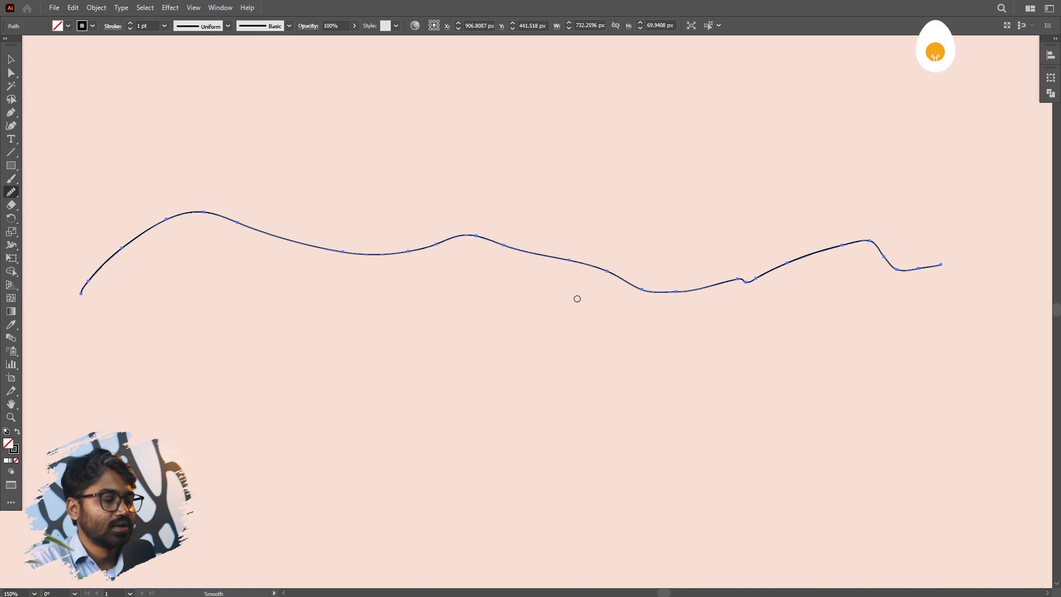
- Undo the smoothing strokes made on the hand-drawn path
{"action": "key", "text": "ctrl+z"}
{"action": "key", "text": "ctrl+z"}
{"action": "key", "text": "ctrl+z"}
{"action": "key", "text": "ctrl+z"}
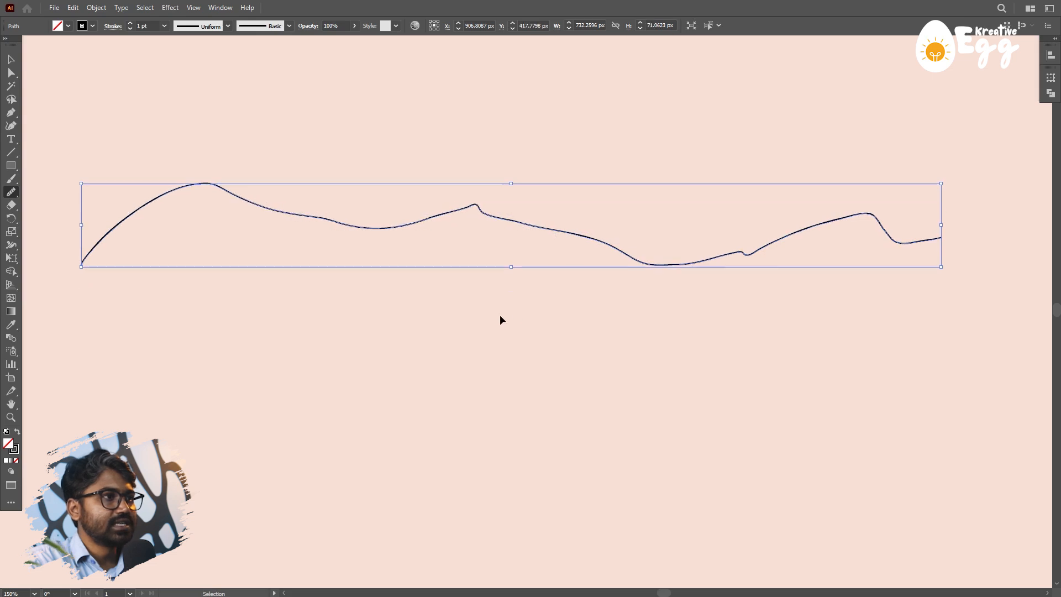
- Duplicate the uneven path straight down, placing the copy about 117 px below the original
{"action": "left_click", "coordinate": [11, 61]}
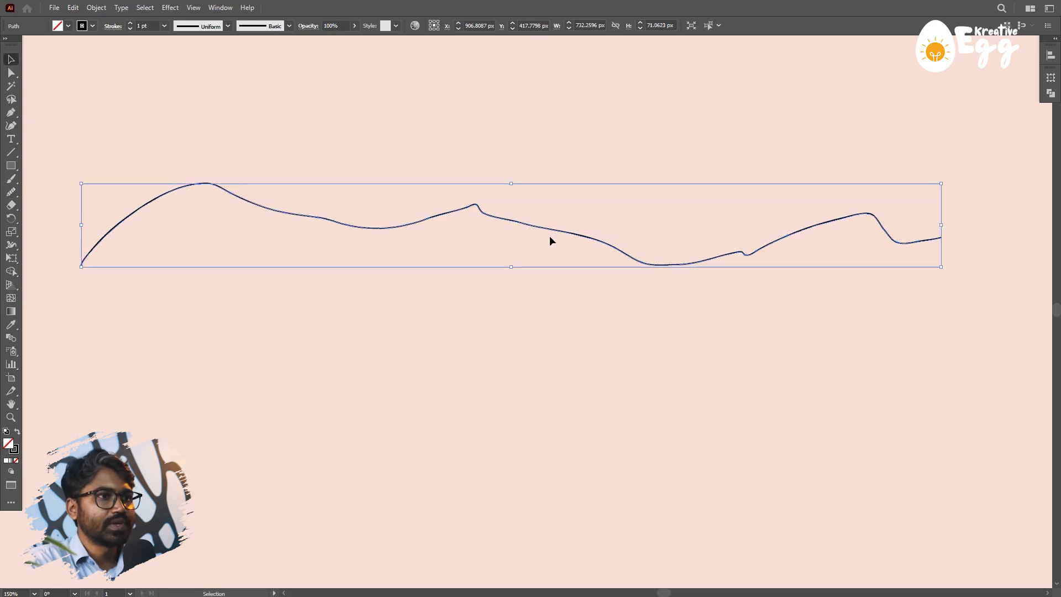
{"action": "left_click_drag", "start_coordinate": [553, 231], "coordinate": [560, 369]}
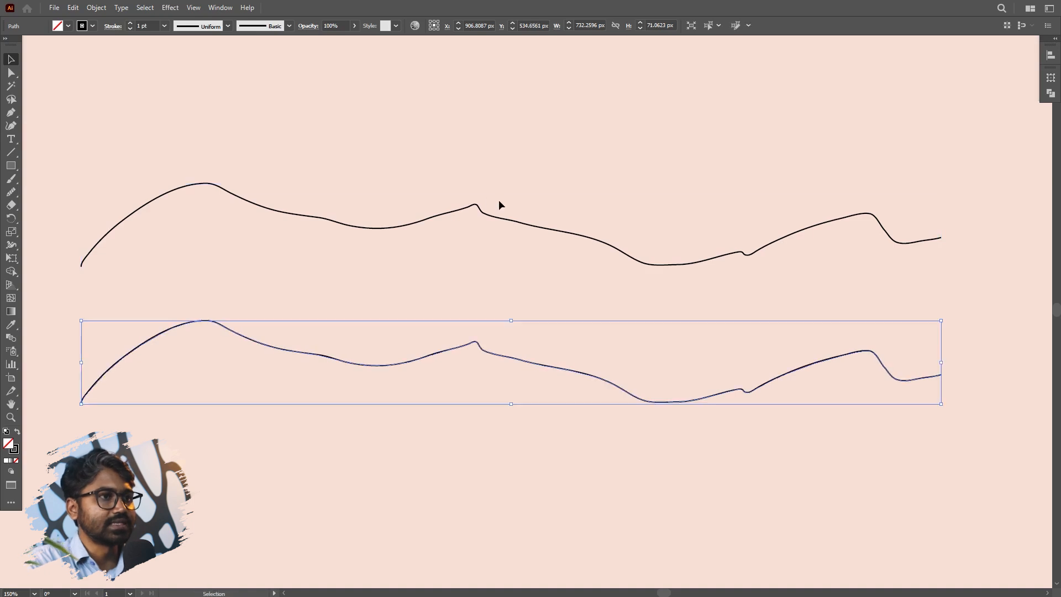
- Smooth the upper path from its left hump to its right end with the Smooth tool, flattening the small central and right-hand kinks
{"action": "left_click", "coordinate": [481, 213]}
{"action": "left_click", "coordinate": [11, 192]}
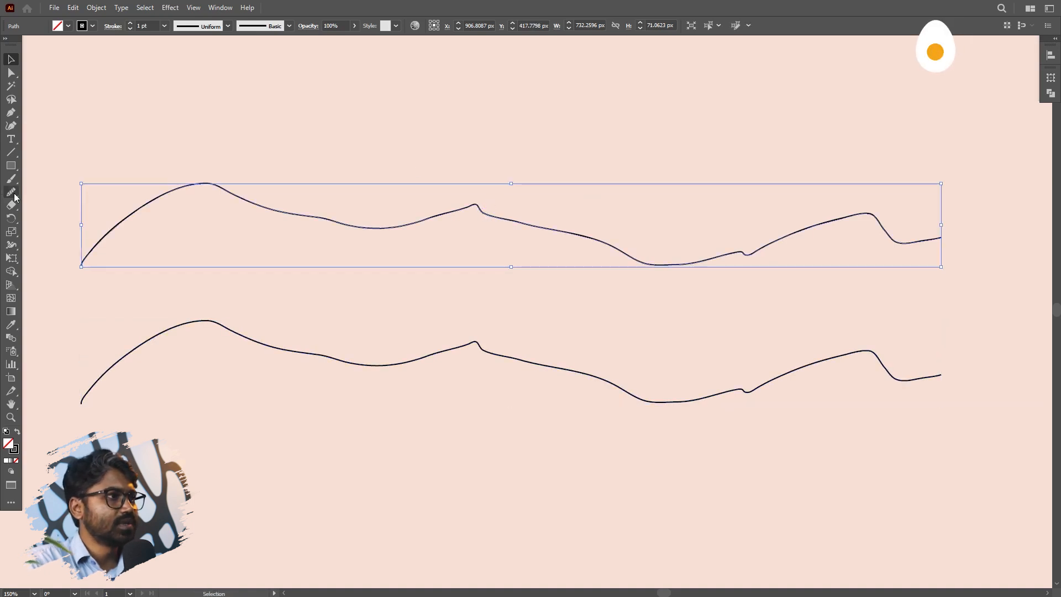
{"action": "mouse_move", "coordinate": [160, 198]}
{"action": "left_mouse_down"}
{"action": "mouse_move", "coordinate": [232, 191]}
{"action": "mouse_move", "coordinate": [292, 221]}
{"action": "mouse_move", "coordinate": [429, 226]}
{"action": "left_mouse_up"}
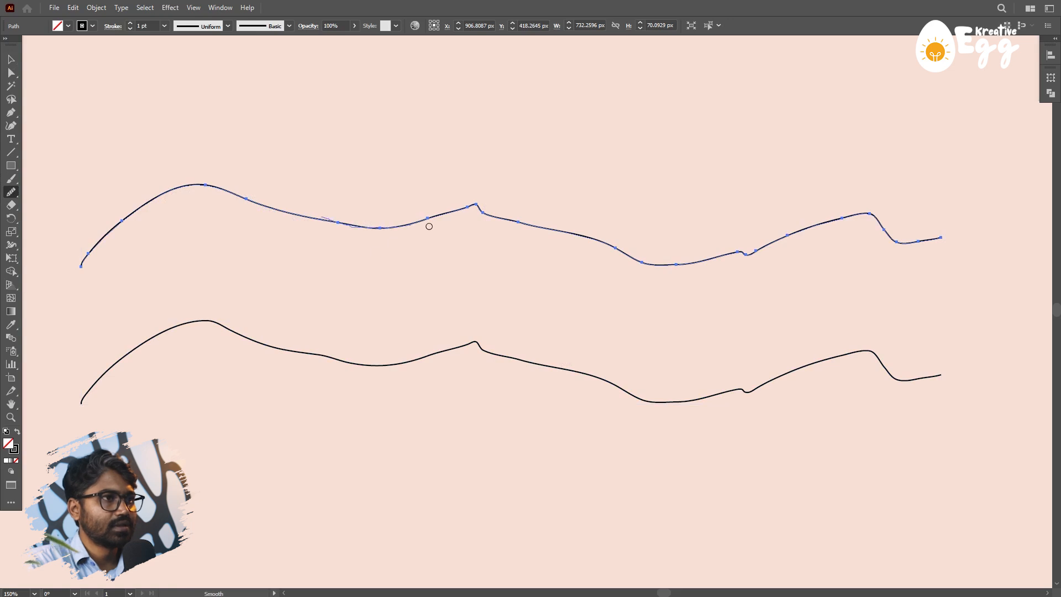
{"action": "left_click_drag", "start_coordinate": [507, 221], "coordinate": [534, 223]}
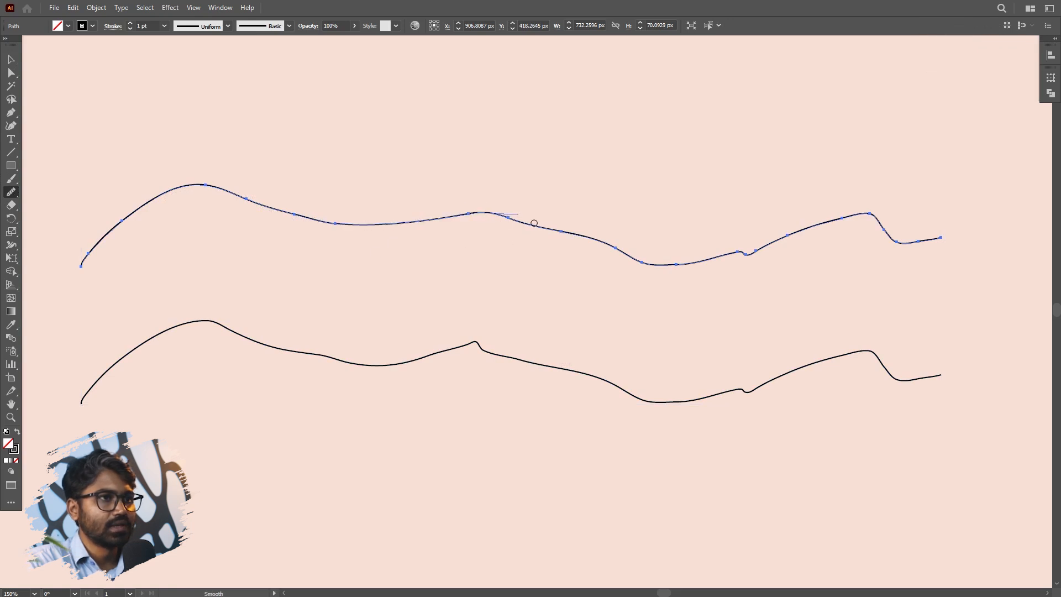
{"action": "left_click_drag", "start_coordinate": [690, 263], "coordinate": [692, 264]}
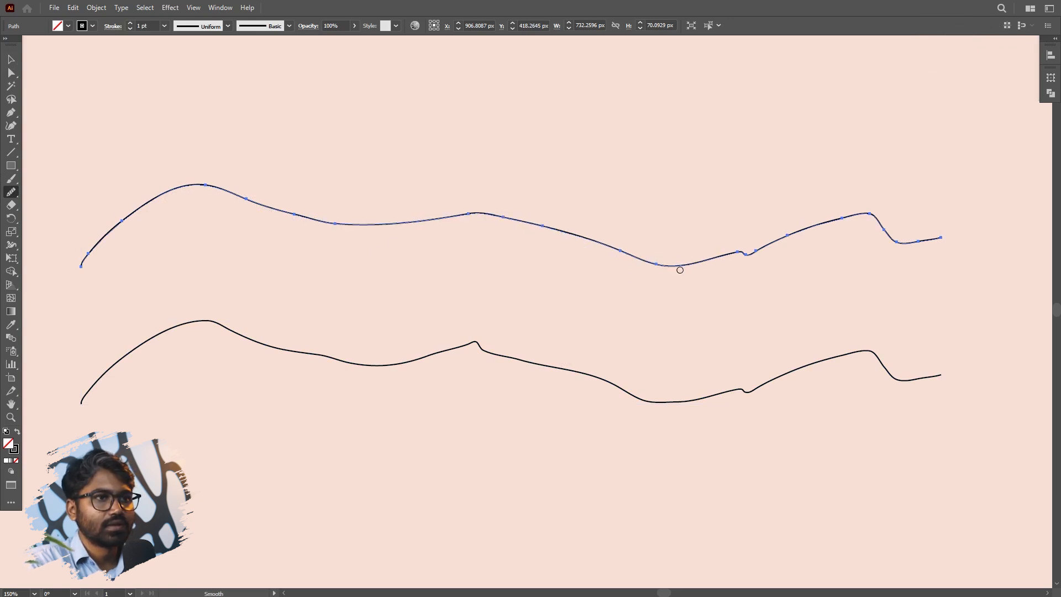
{"action": "left_click_drag", "start_coordinate": [835, 243], "coordinate": [838, 242]}
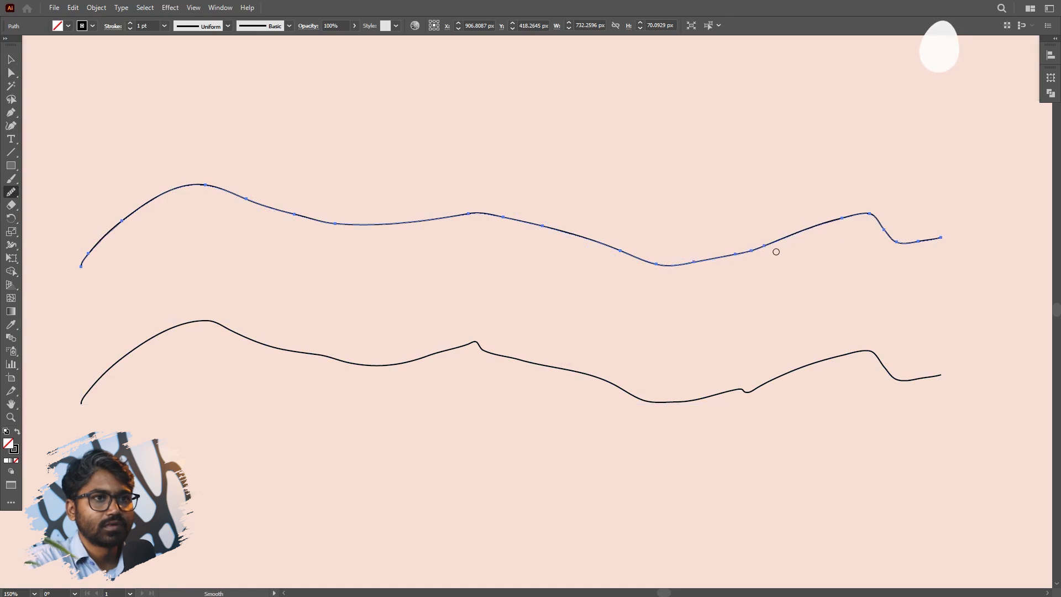
{"action": "mouse_move", "coordinate": [748, 256]}
{"action": "left_mouse_down"}
{"action": "mouse_move", "coordinate": [882, 212]}
{"action": "mouse_move", "coordinate": [913, 242]}
{"action": "mouse_move", "coordinate": [967, 239]}
{"action": "left_mouse_up"}
- Smooth the upper path again from the lowest dip back to its left end, evening out the left hump and starting segment
{"action": "left_click_drag", "start_coordinate": [696, 275], "coordinate": [610, 251]}
{"action": "mouse_move", "coordinate": [694, 267]}
{"action": "left_mouse_down"}
{"action": "mouse_move", "coordinate": [668, 272]}
{"action": "mouse_move", "coordinate": [558, 236]}
{"action": "mouse_move", "coordinate": [486, 238]}
{"action": "left_mouse_up"}
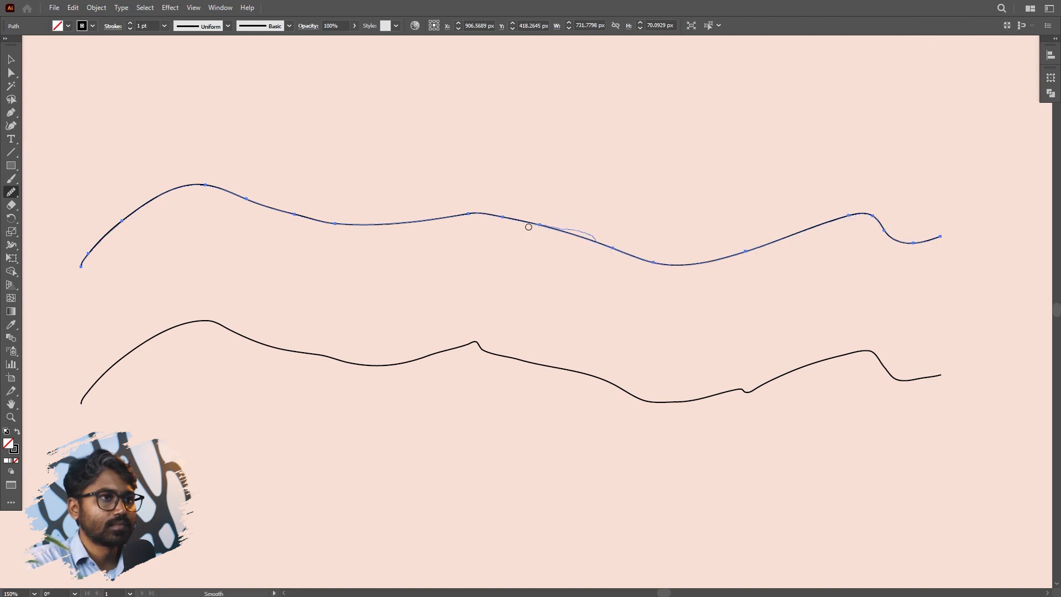
{"action": "mouse_move", "coordinate": [377, 216]}
{"action": "left_mouse_down"}
{"action": "mouse_move", "coordinate": [468, 217]}
{"action": "mouse_move", "coordinate": [315, 237]}
{"action": "mouse_move", "coordinate": [225, 203]}
{"action": "left_mouse_up"}
{"action": "left_click_drag", "start_coordinate": [326, 227], "coordinate": [271, 210]}
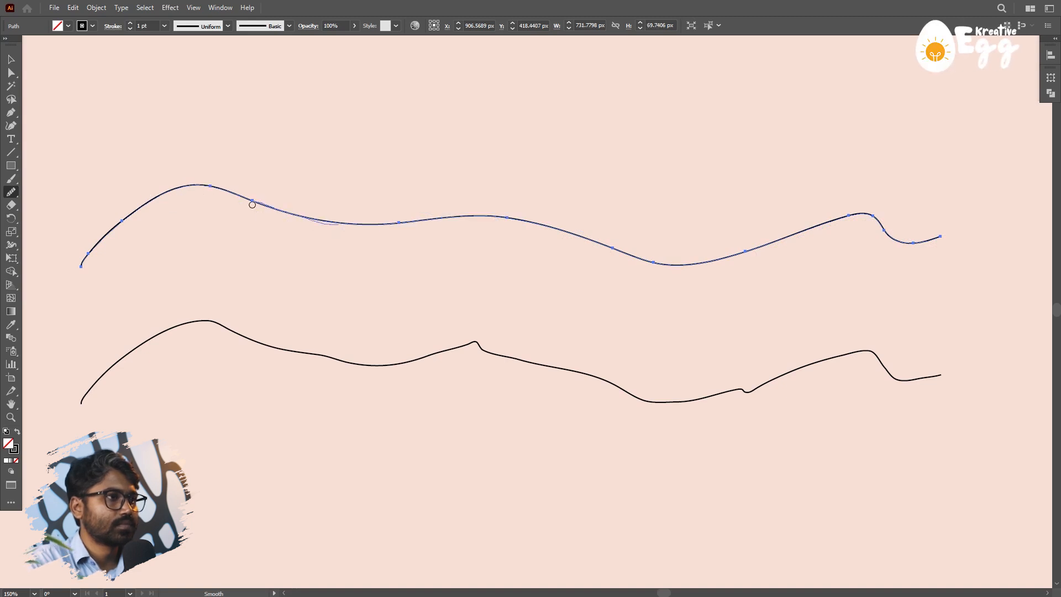
{"action": "left_click_drag", "start_coordinate": [164, 202], "coordinate": [65, 281]}
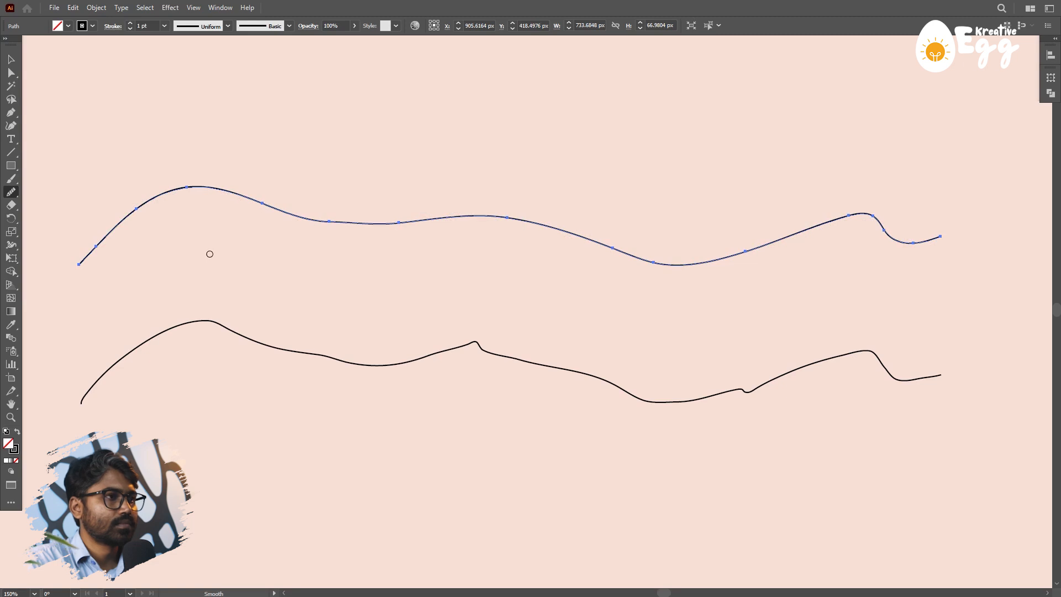
{"action": "mouse_move", "coordinate": [212, 197]}
{"action": "left_mouse_down"}
{"action": "mouse_move", "coordinate": [457, 228]}
{"action": "mouse_move", "coordinate": [487, 246]}
{"action": "left_mouse_up"}
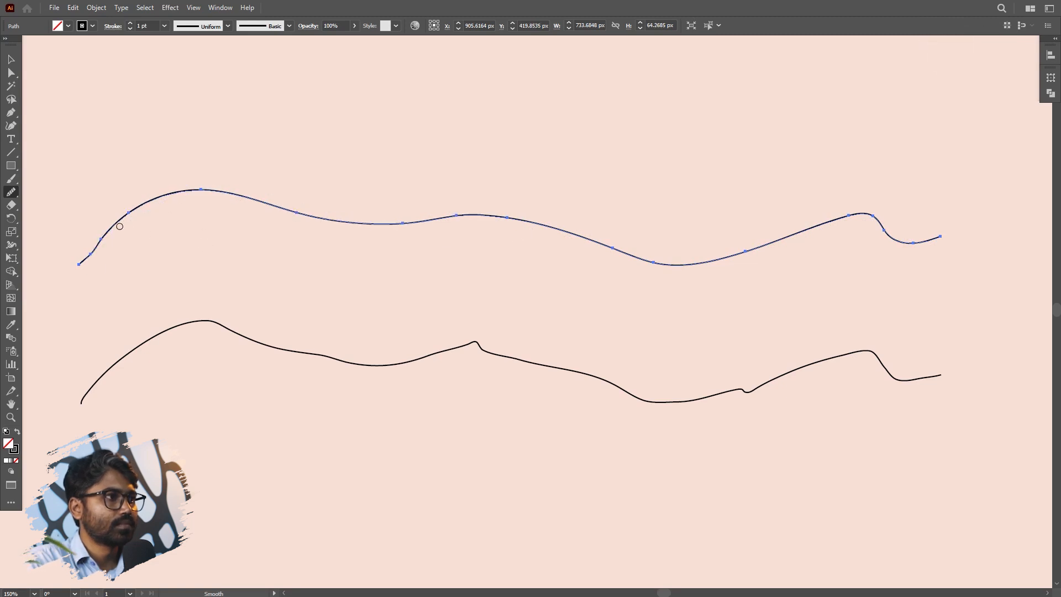
{"action": "left_click_drag", "start_coordinate": [45, 315], "coordinate": [46, 313]}
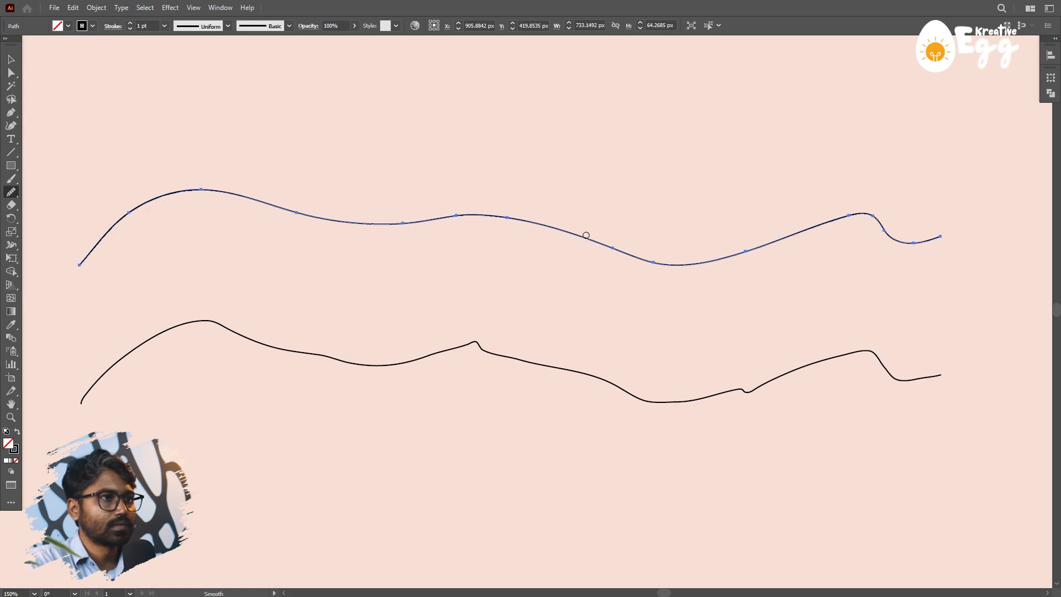
- Compare the smoothed upper path with the uneven lower copy, leaving neither path selected
{"action": "left_click", "coordinate": [12, 60]}
{"action": "left_click", "coordinate": [716, 181]}
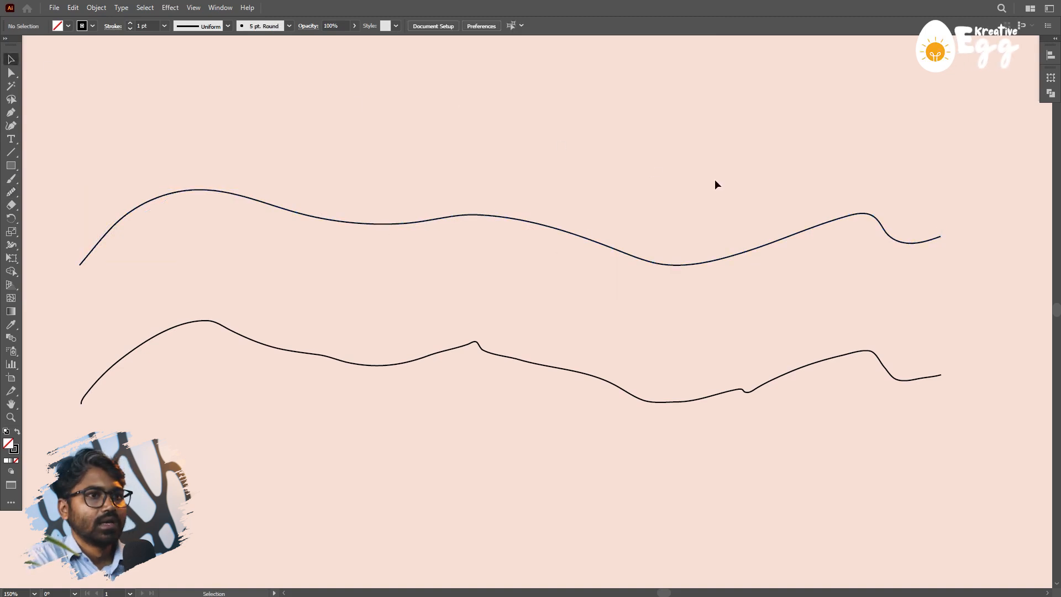
{"action": "left_click", "coordinate": [544, 366]}
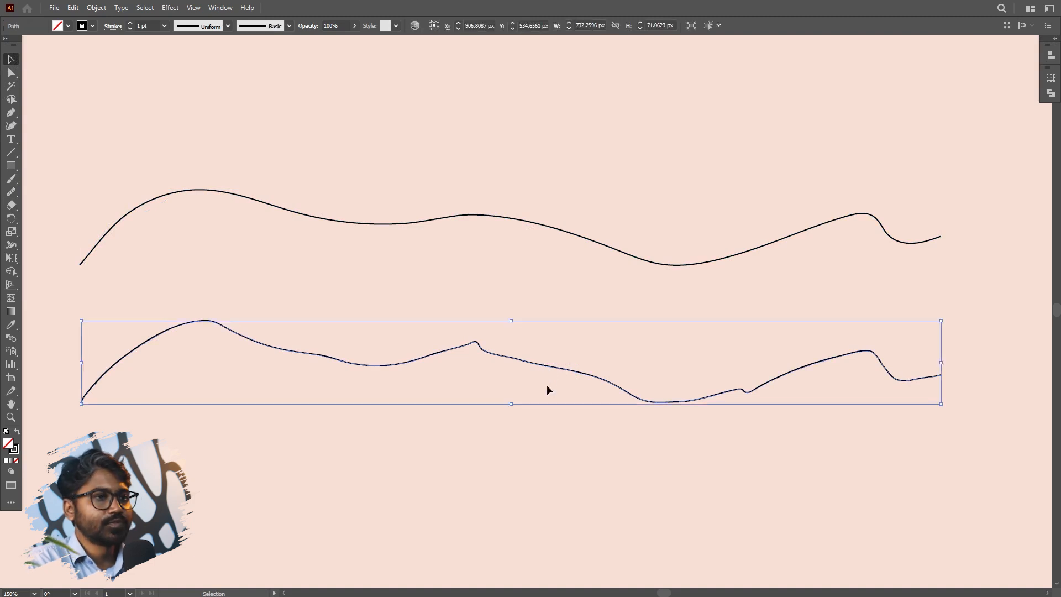
{"action": "left_click", "coordinate": [629, 164]}
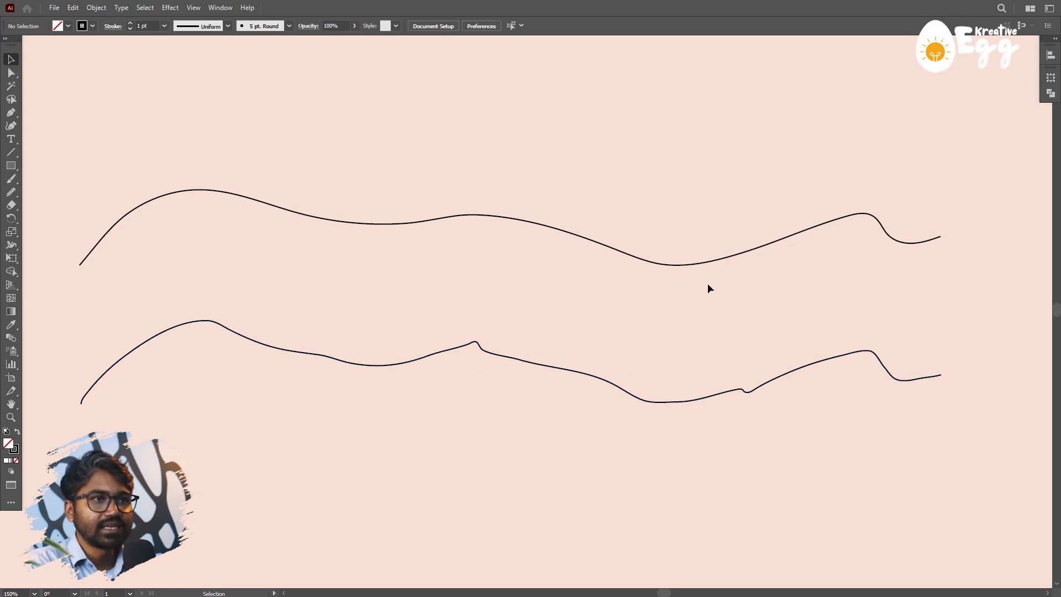
- Smooth the upper path further with Smooth tool strokes running through its middle section to its right end
{"action": "left_click", "coordinate": [685, 265]}
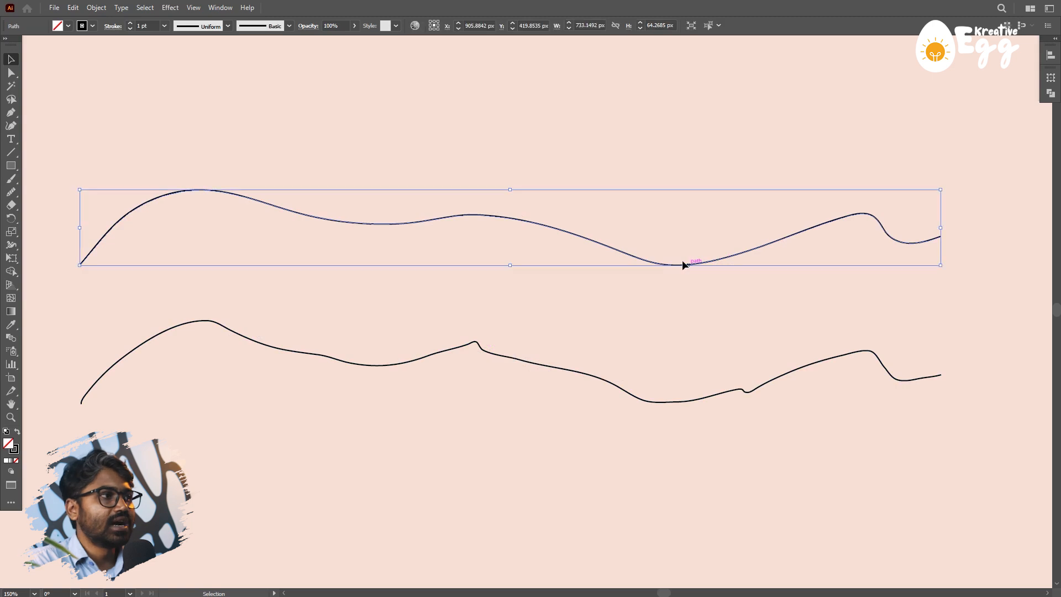
{"action": "left_click", "coordinate": [11, 193]}
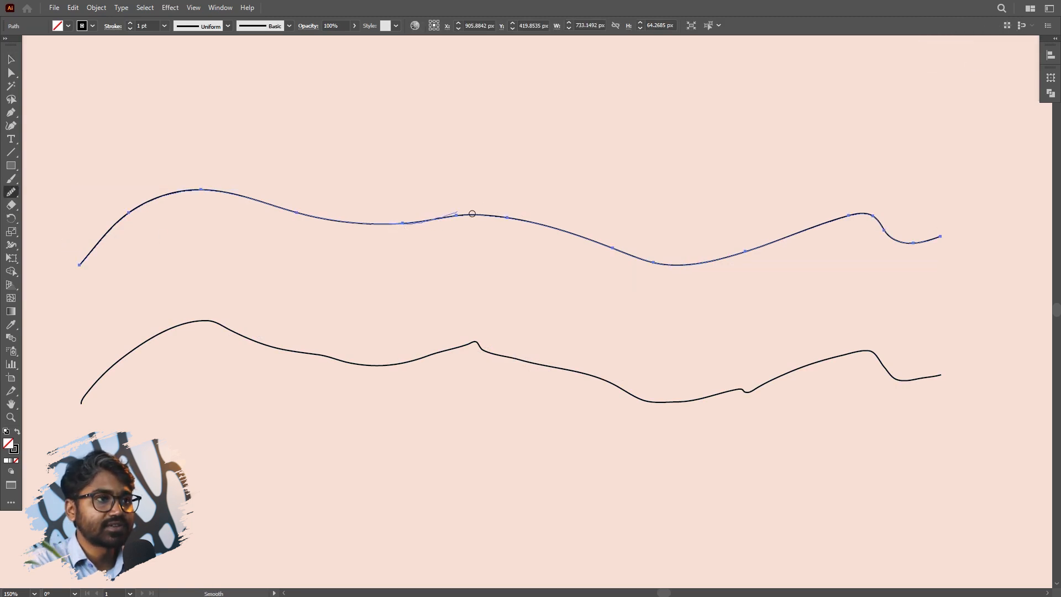
{"action": "left_click_drag", "start_coordinate": [472, 214], "coordinate": [635, 266]}
{"action": "mouse_move", "coordinate": [321, 220]}
{"action": "left_mouse_down"}
{"action": "mouse_move", "coordinate": [613, 262]}
{"action": "mouse_move", "coordinate": [884, 257]}
{"action": "left_mouse_up"}
{"action": "mouse_move", "coordinate": [754, 254]}
{"action": "left_mouse_down"}
{"action": "mouse_move", "coordinate": [947, 249]}
{"action": "mouse_move", "coordinate": [955, 258]}
{"action": "left_mouse_up"}
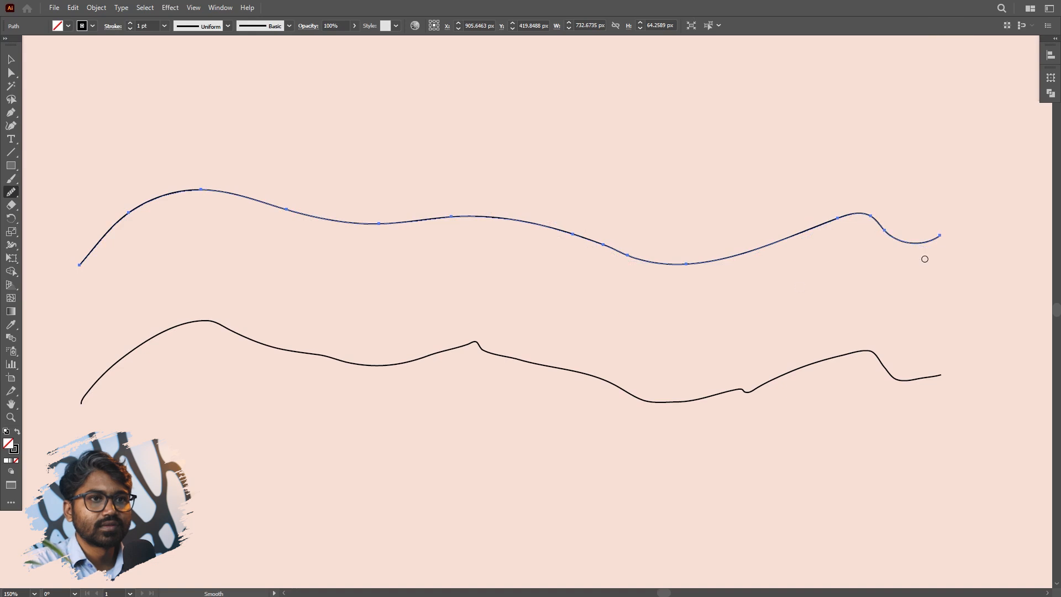
- Round off the crest and the dip near the upper path's right end with repeated smoothing strokes
{"action": "left_click_drag", "start_coordinate": [812, 234], "coordinate": [818, 225]}
{"action": "mouse_move", "coordinate": [923, 243]}
{"action": "left_mouse_down"}
{"action": "mouse_move", "coordinate": [807, 213]}
{"action": "mouse_move", "coordinate": [763, 248]}
{"action": "left_mouse_up"}
{"action": "mouse_move", "coordinate": [874, 227]}
{"action": "left_mouse_down"}
{"action": "mouse_move", "coordinate": [684, 275]}
{"action": "mouse_move", "coordinate": [718, 249]}
{"action": "left_mouse_up"}
{"action": "mouse_move", "coordinate": [880, 227]}
{"action": "left_mouse_down"}
{"action": "mouse_move", "coordinate": [760, 261]}
{"action": "mouse_move", "coordinate": [660, 268]}
{"action": "left_mouse_up"}
{"action": "left_click_drag", "start_coordinate": [803, 238], "coordinate": [723, 260]}
- Smooth the upper path's middle section between the shallow left dip and the lowest dip
{"action": "left_click_drag", "start_coordinate": [584, 228], "coordinate": [580, 227]}
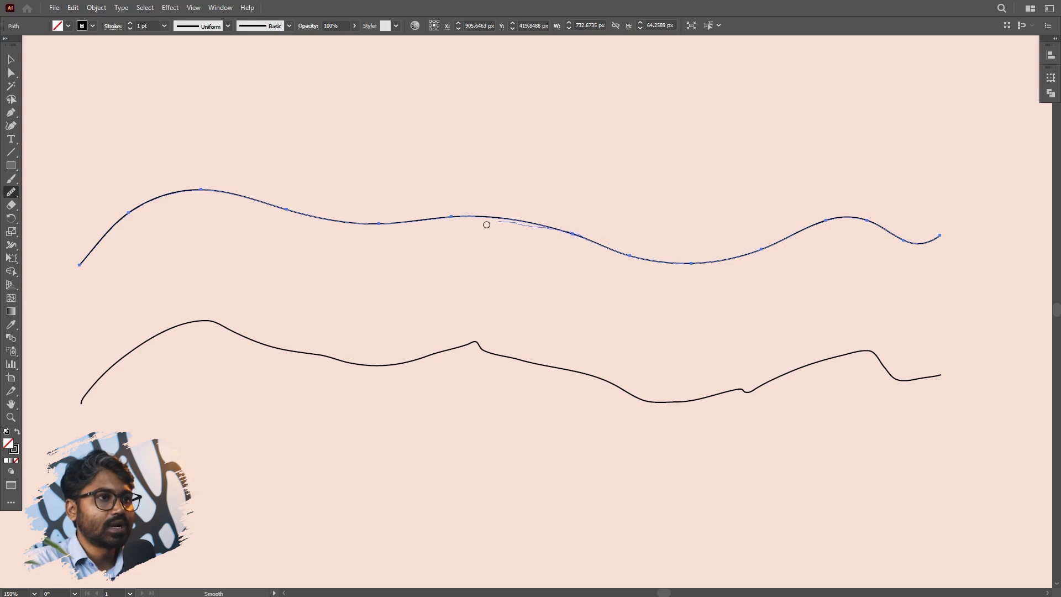
{"action": "left_click_drag", "start_coordinate": [356, 224], "coordinate": [338, 222]}
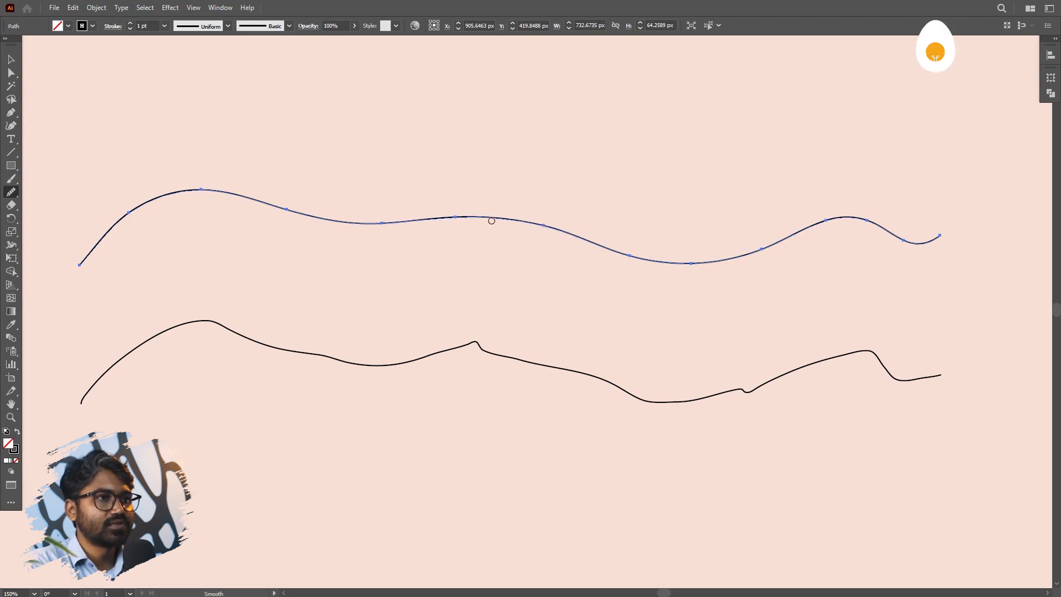
{"action": "left_click_drag", "start_coordinate": [523, 223], "coordinate": [685, 261]}
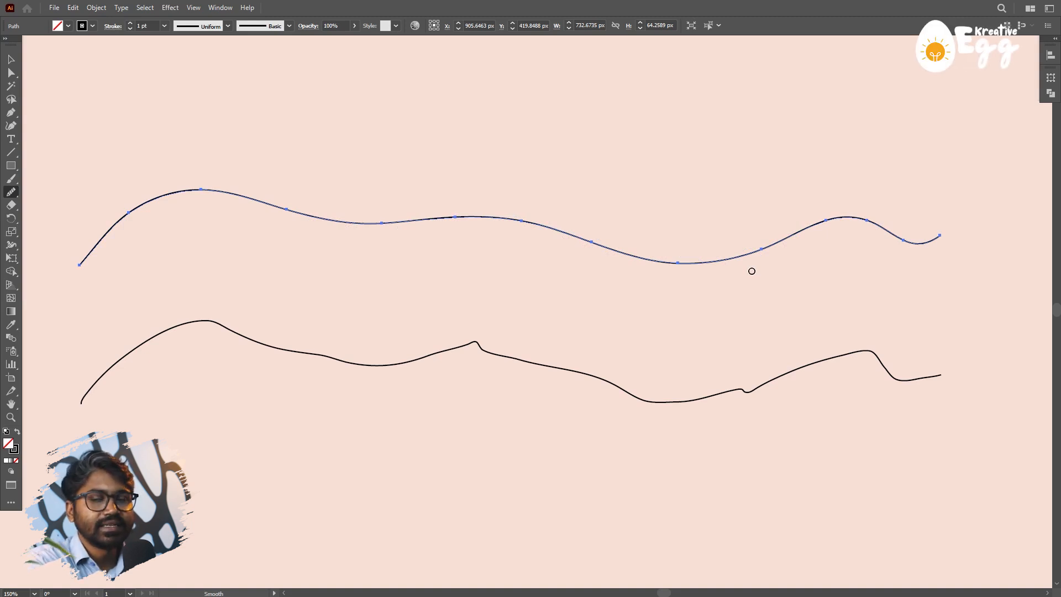
{"action": "double_click", "coordinate": [12, 193]}
{"action": "left_click_drag", "start_coordinate": [740, 177], "coordinate": [656, 115]}
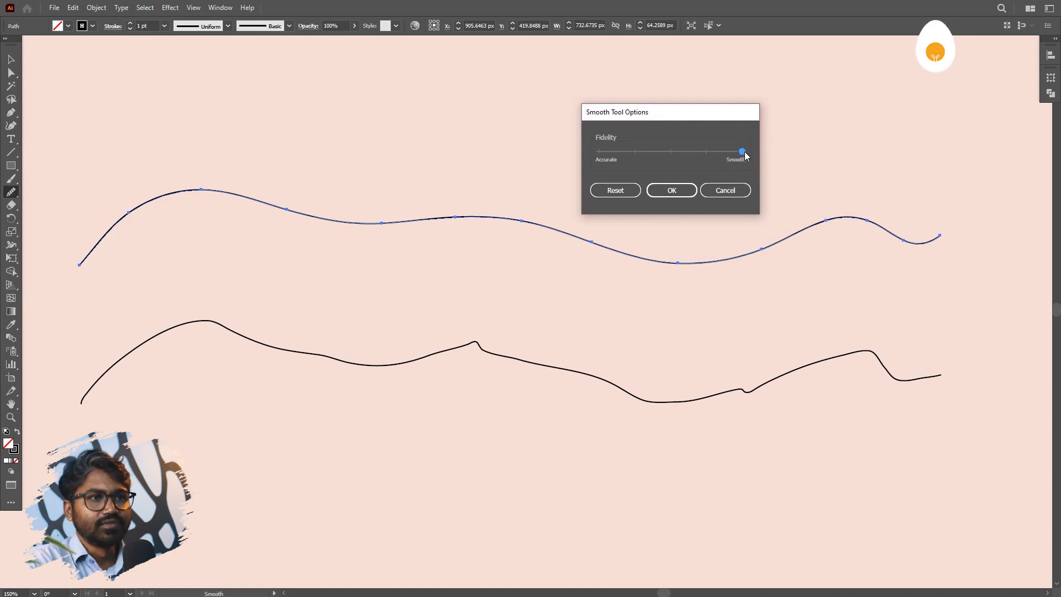
{"action": "left_click_drag", "start_coordinate": [743, 152], "coordinate": [705, 153]}
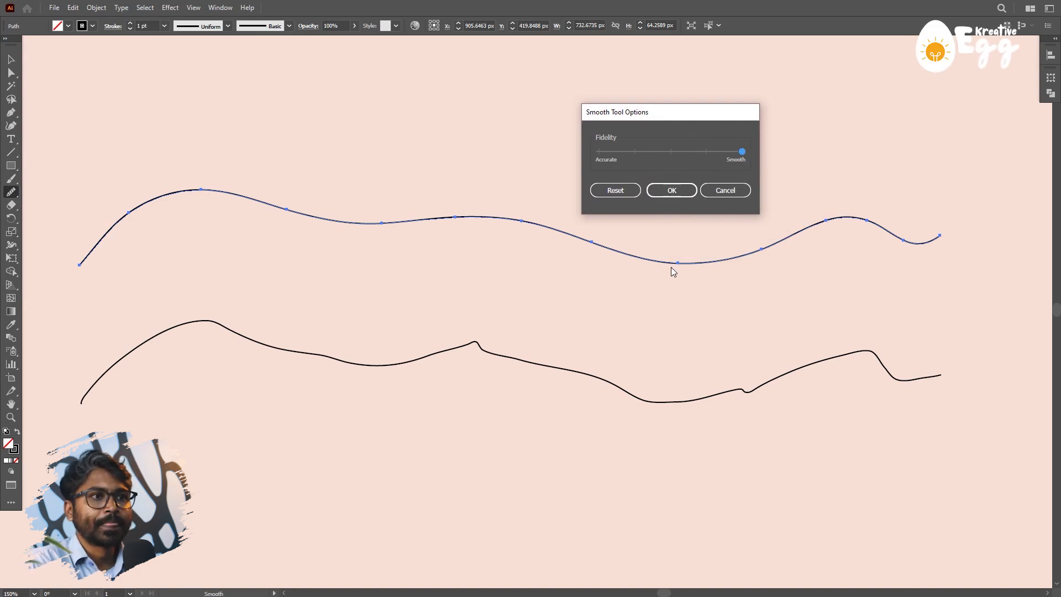
{"action": "left_click", "coordinate": [620, 188]}
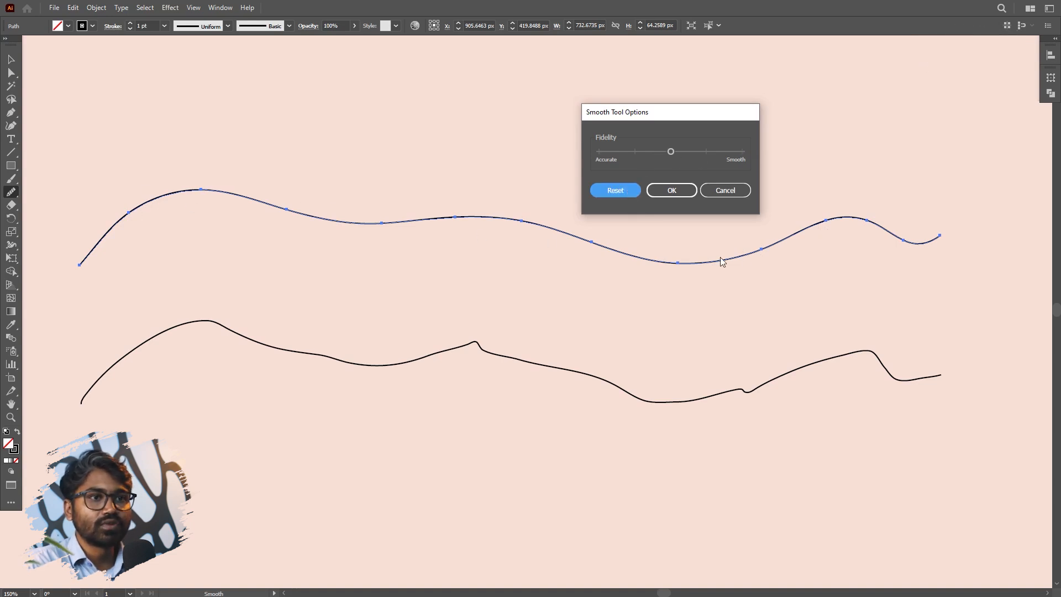
{"action": "left_click", "coordinate": [725, 190]}
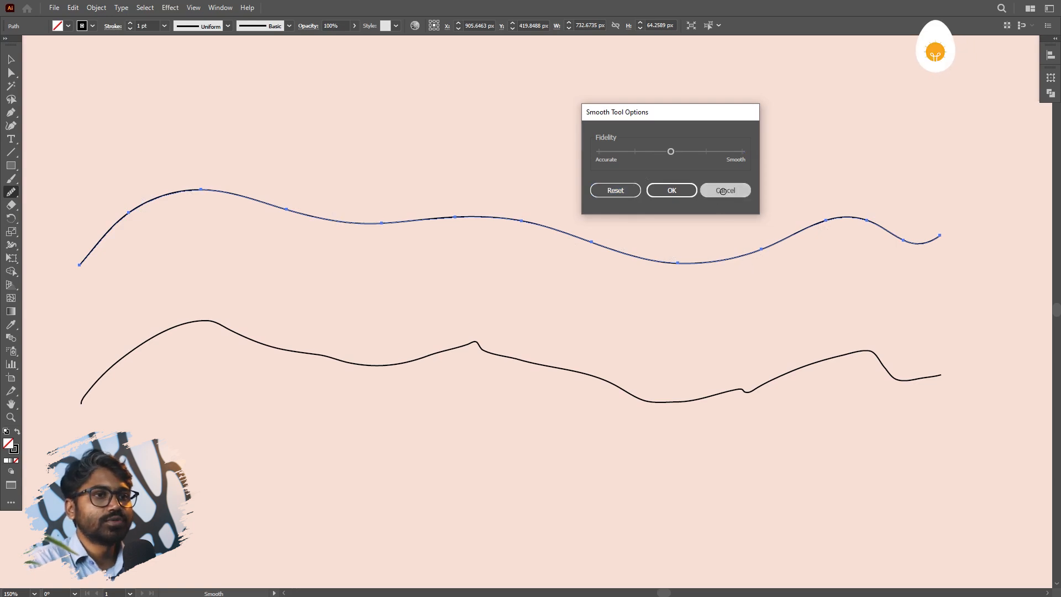
- Set the Smooth tool's Fidelity to the midpoint between Accurate and Smooth and apply it
{"action": "double_click", "coordinate": [11, 194]}
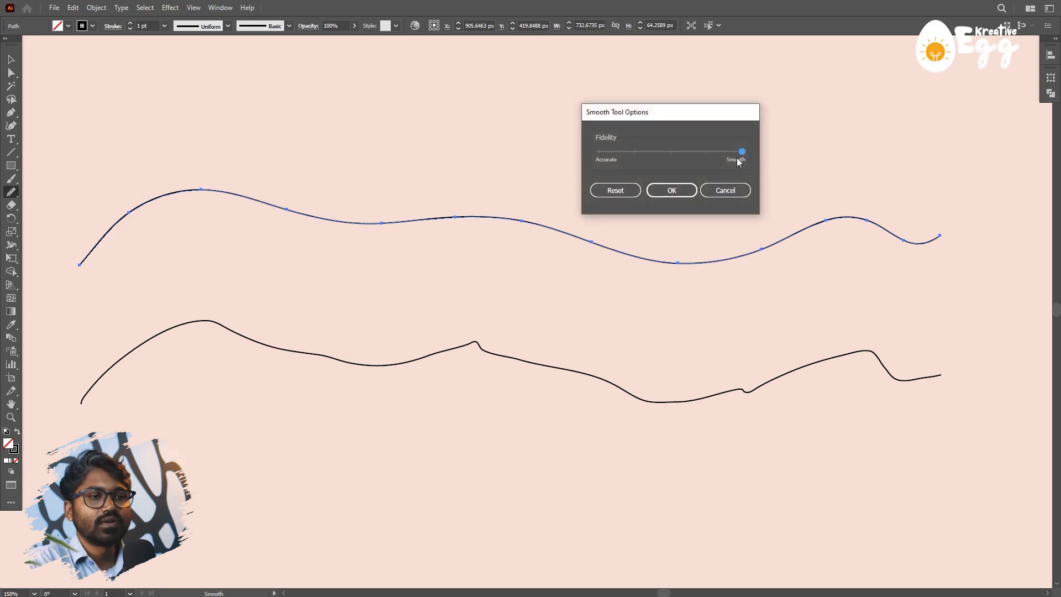
{"action": "left_click_drag", "start_coordinate": [740, 157], "coordinate": [677, 151]}
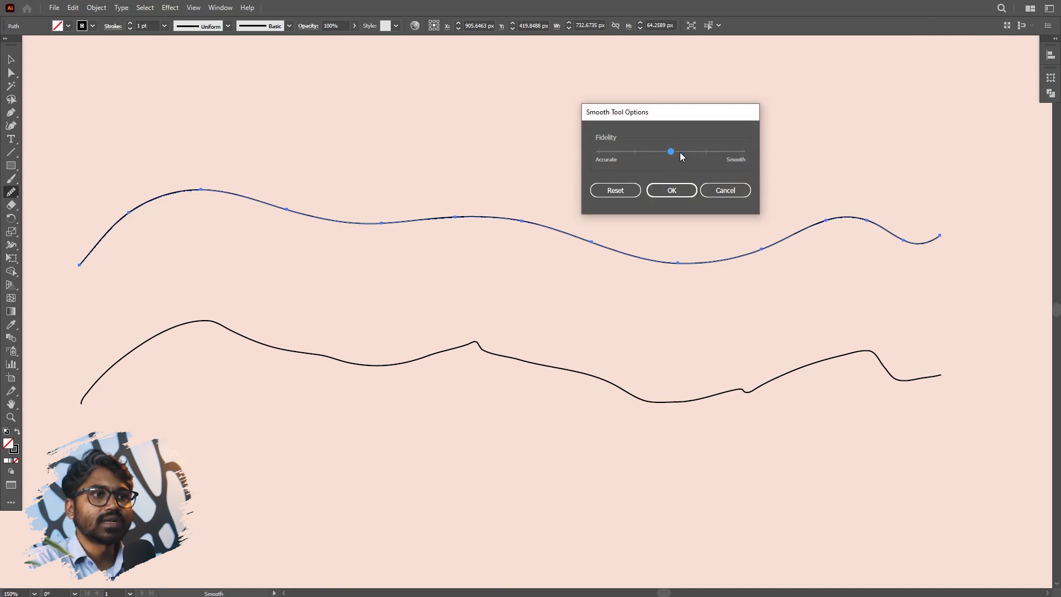
{"action": "left_click", "coordinate": [674, 190]}
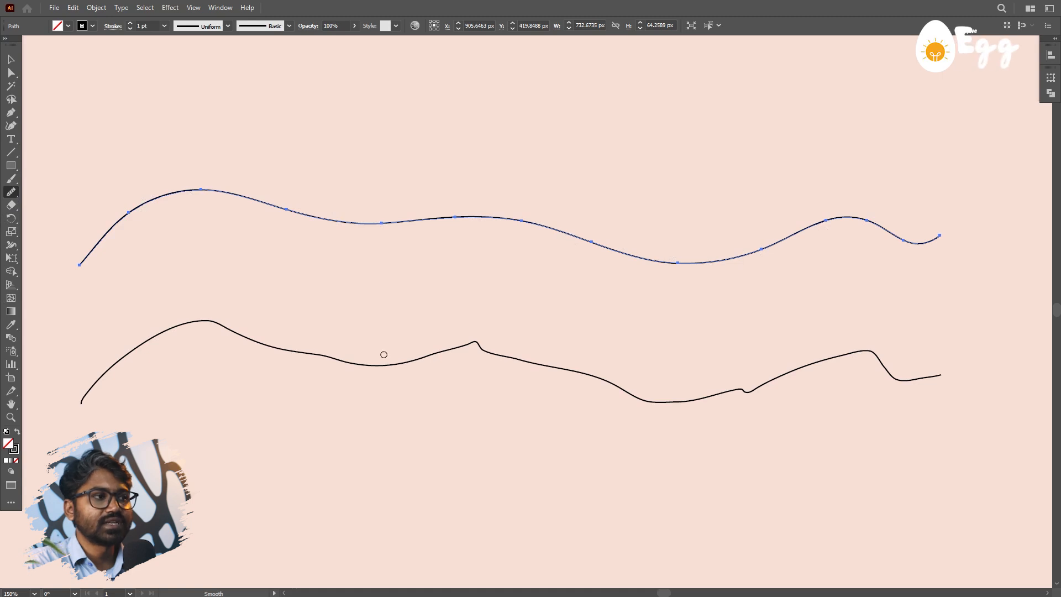